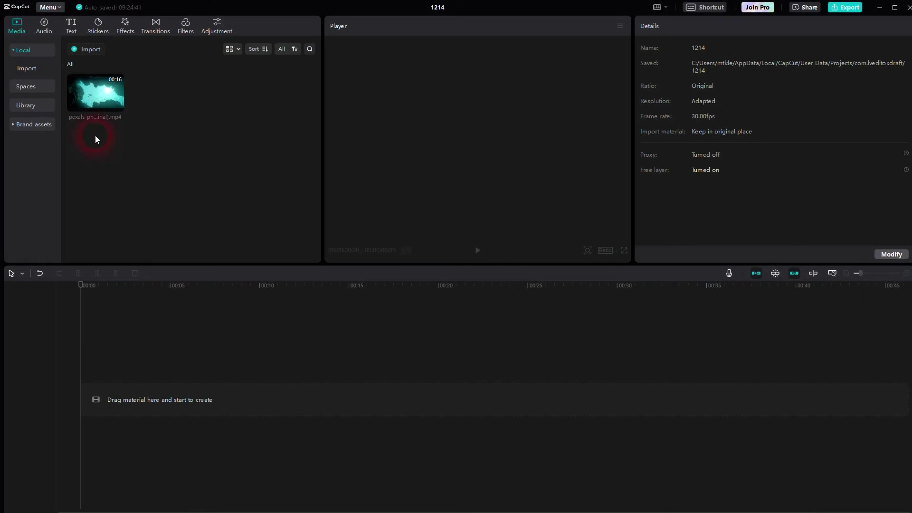
- Drag the pexels underwater cave video from Media onto the timeline
left_click_drag(118, 158, 112, 450)
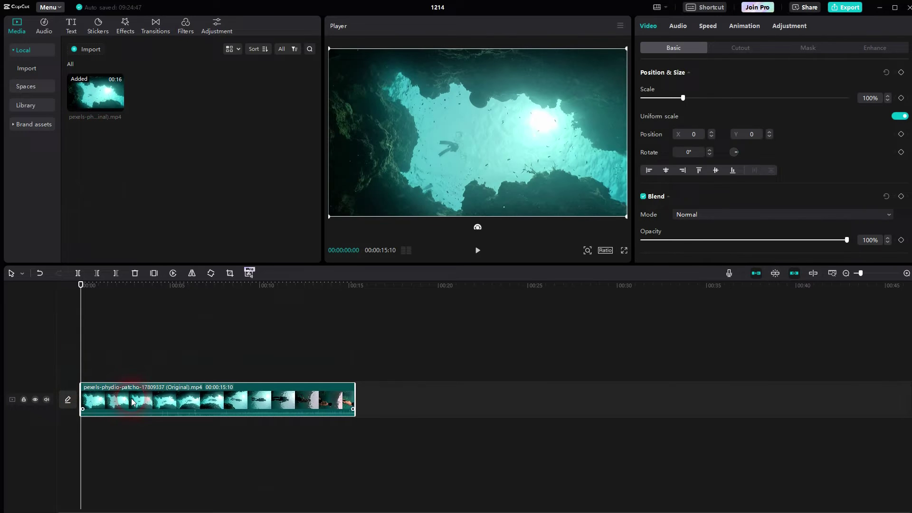
- Add a Default text clip on the track above the cave footage
left_click(71, 26)
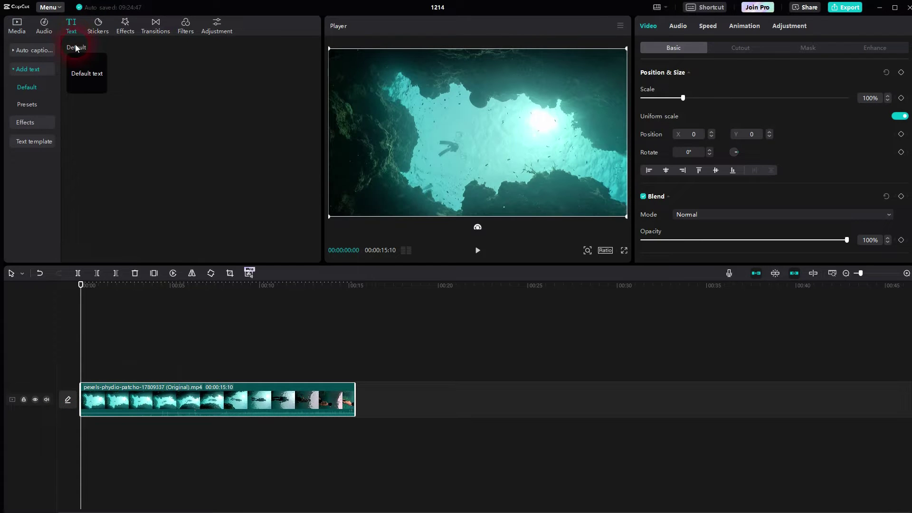
mouse_move(87, 75)
left_mouse_down()
mouse_move(116, 172)
mouse_move(147, 379)
mouse_move(360, 378)
left_mouse_up()
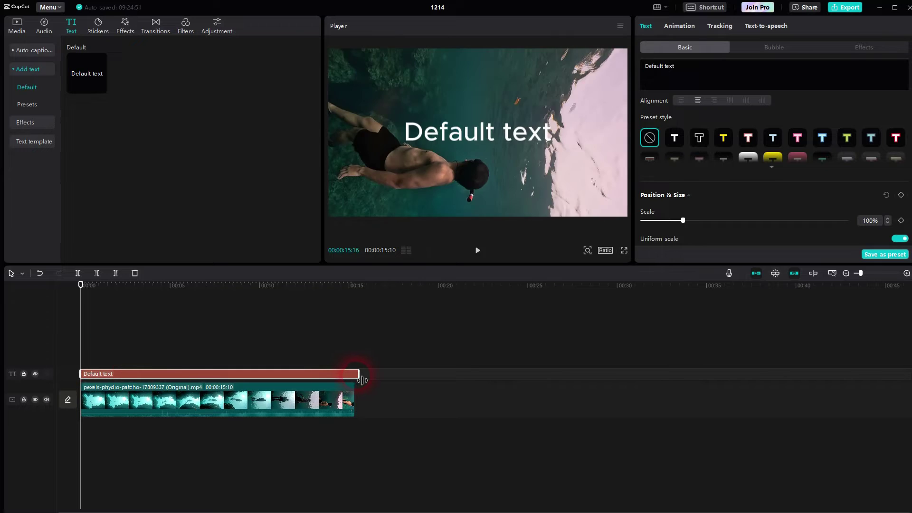
left_click(660, 9)
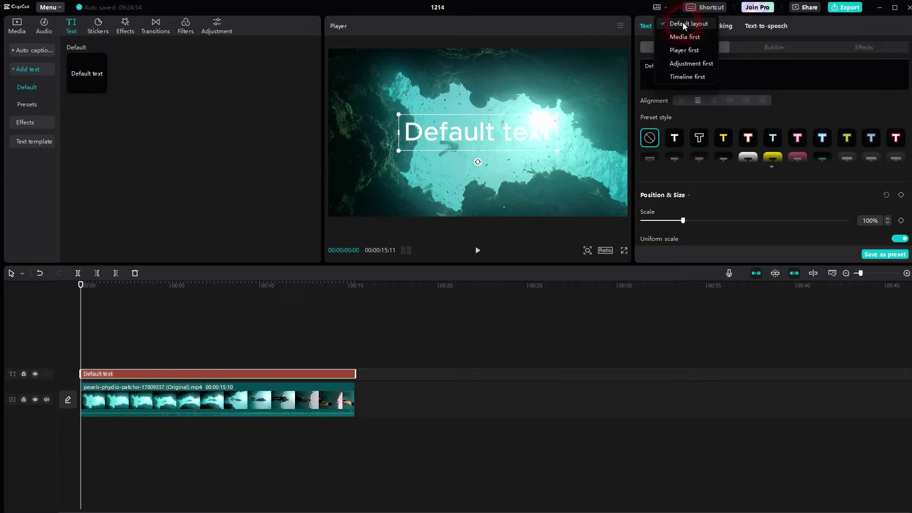
left_click(805, 85)
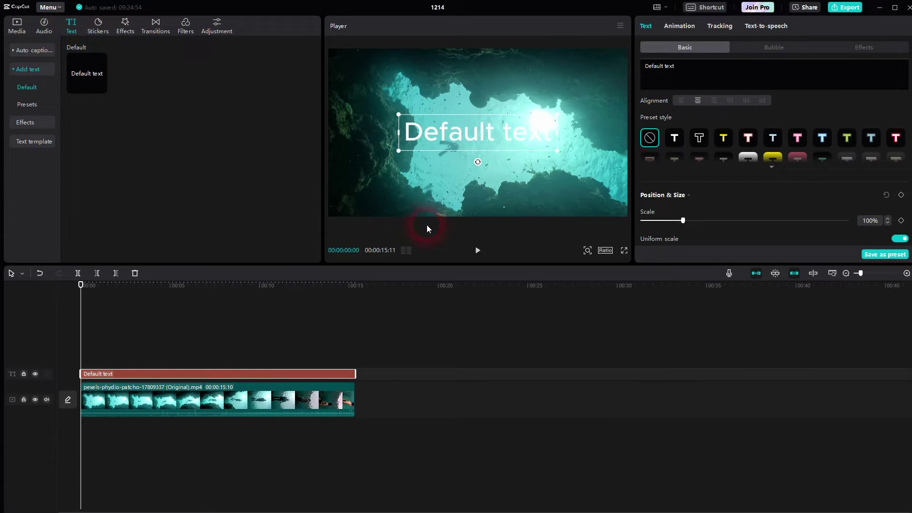
- Select the text clip and highlight its Default text wording for editing
left_click(443, 357)
left_click(347, 373)
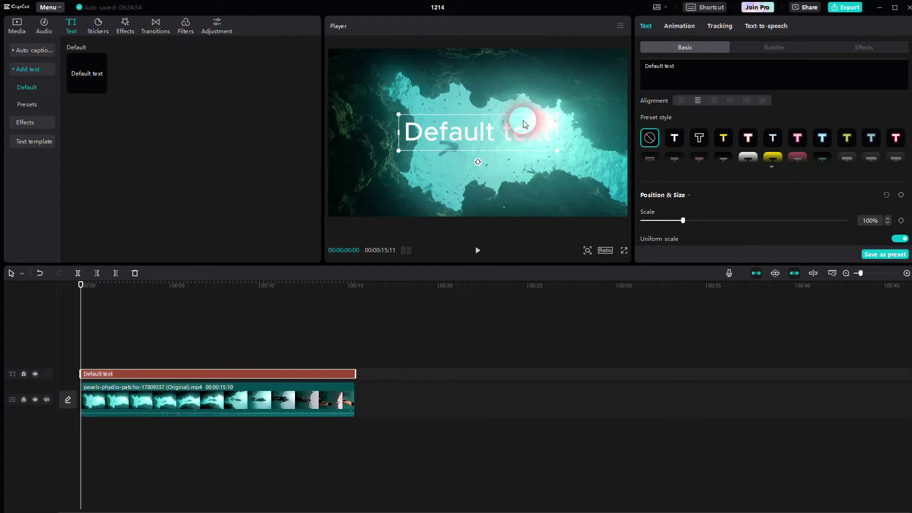
left_click_drag(681, 71, 627, 70)
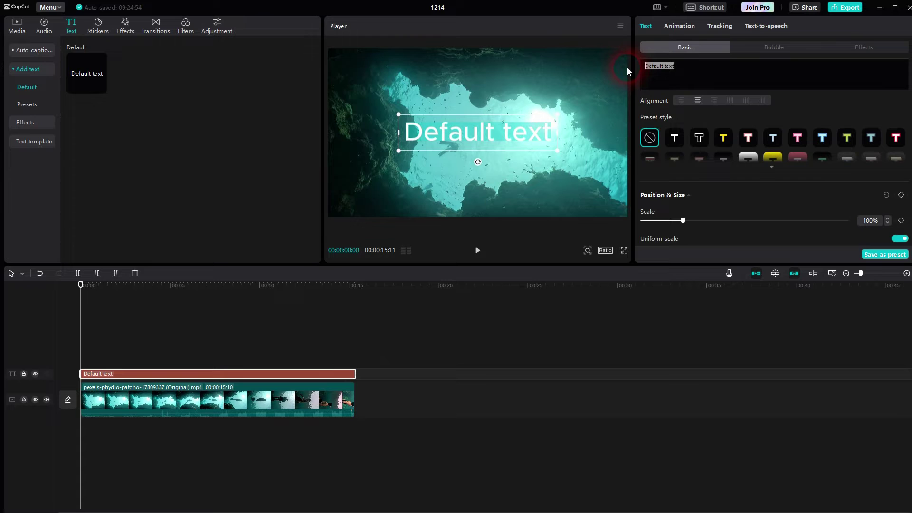
type("OCEAN")
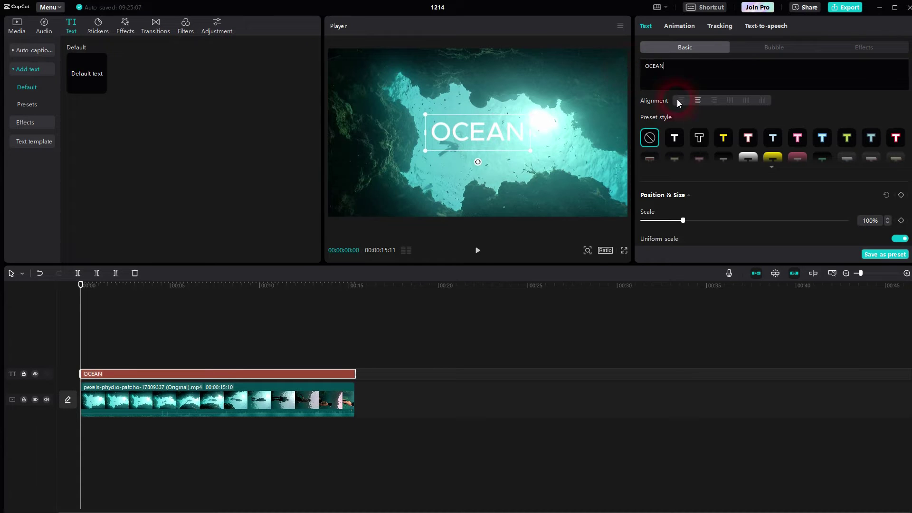
scroll(807, 107, "up", 2)
scroll(715, 120, "up", 3)
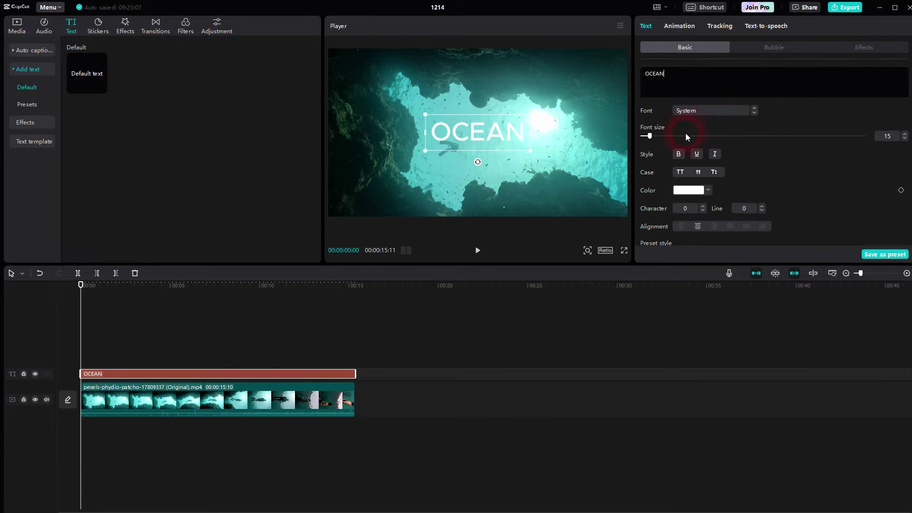
- Set the text font to Classic
left_click(706, 111)
scroll(719, 196, "down", 2)
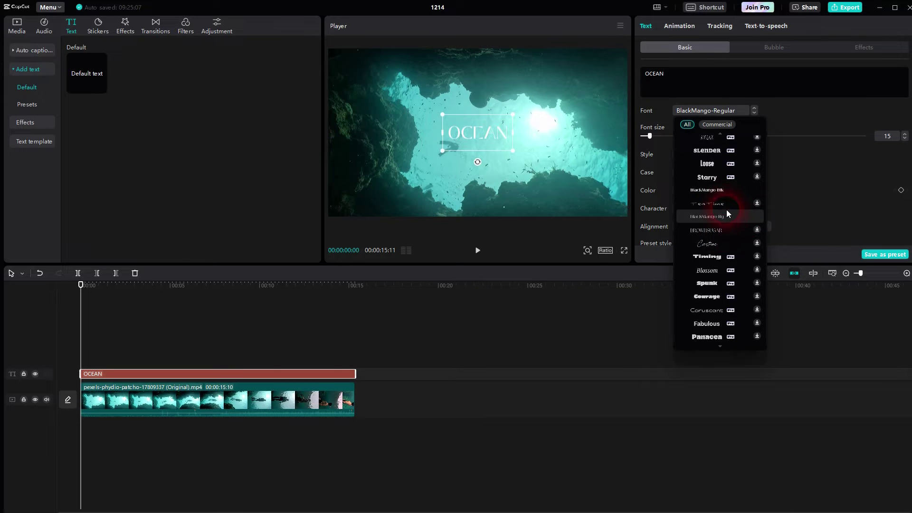
scroll(727, 214, "down", 3)
left_click(708, 276)
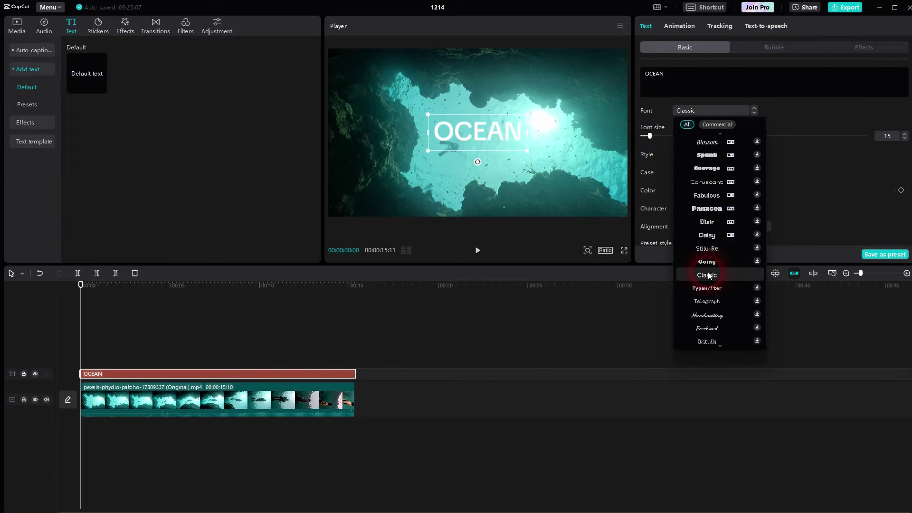
left_click(725, 230)
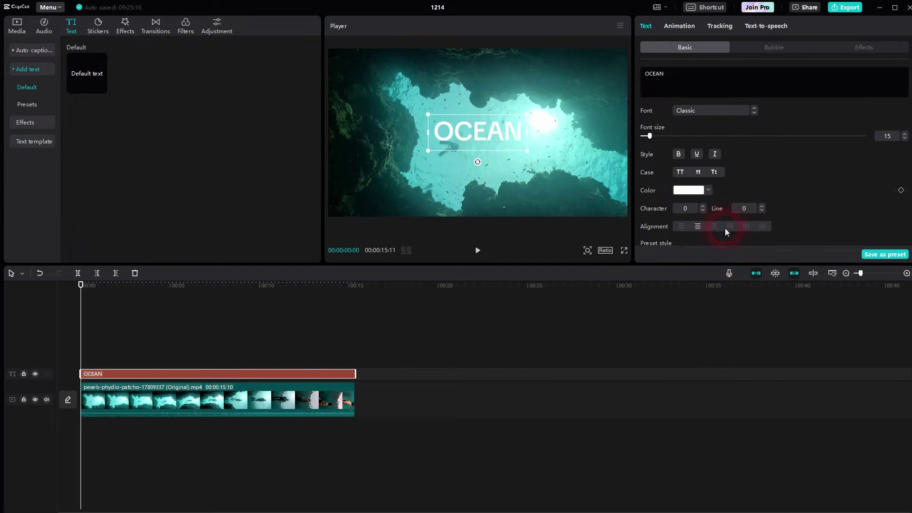
- Make OCEAN bold, enlarge it to font size 50, and nudge it in the player
left_click(680, 156)
left_click_drag(650, 136, 676, 142)
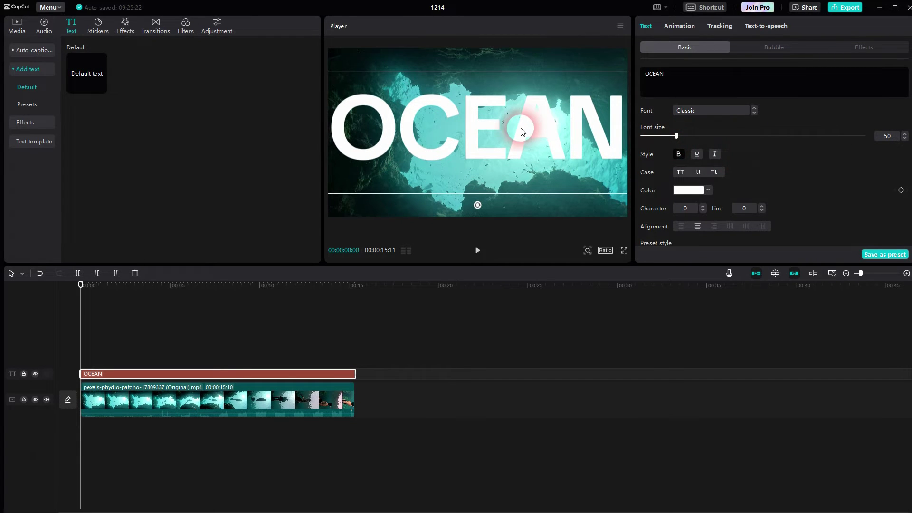
mouse_move(519, 133)
left_mouse_down()
mouse_move(520, 122)
mouse_move(520, 145)
left_mouse_up()
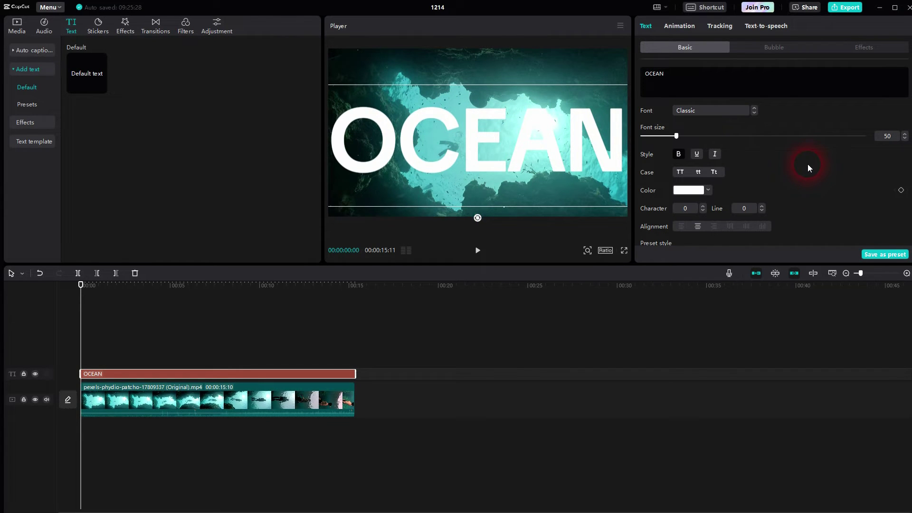
- Move the cave footage out of frame, then select it together with the OCEAN text clip
left_click(263, 409)
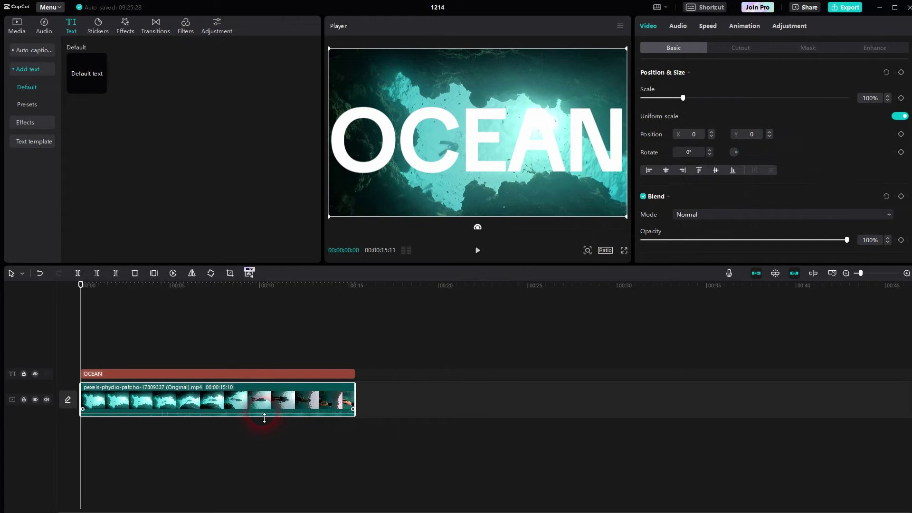
left_click_drag(363, 66, 314, 157)
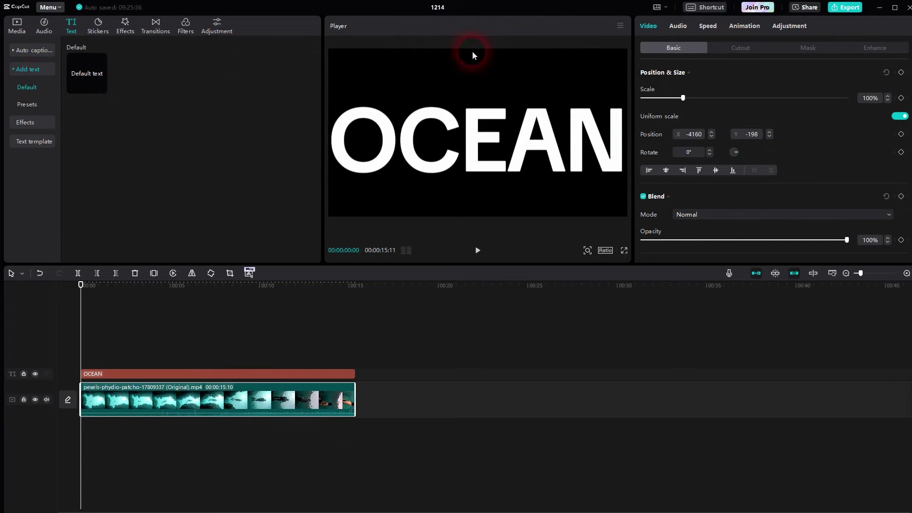
left_click_drag(426, 309, 285, 431)
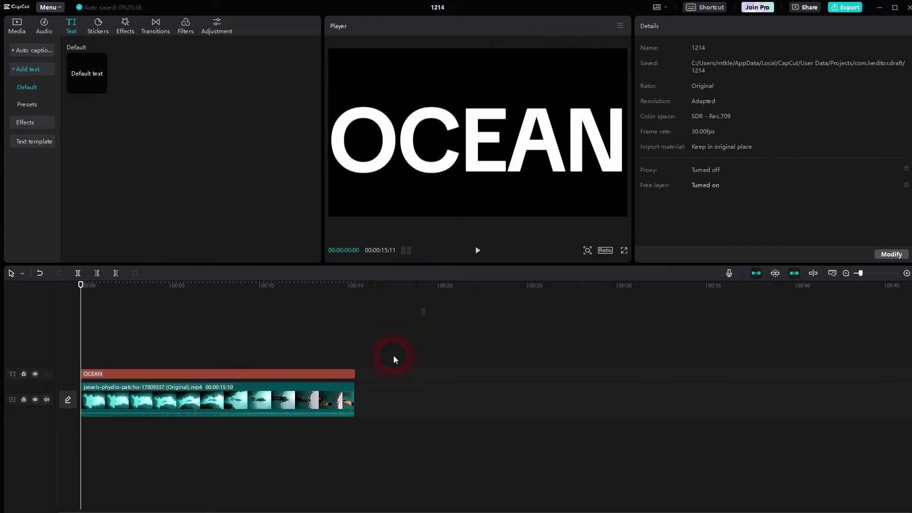
right_click(265, 399)
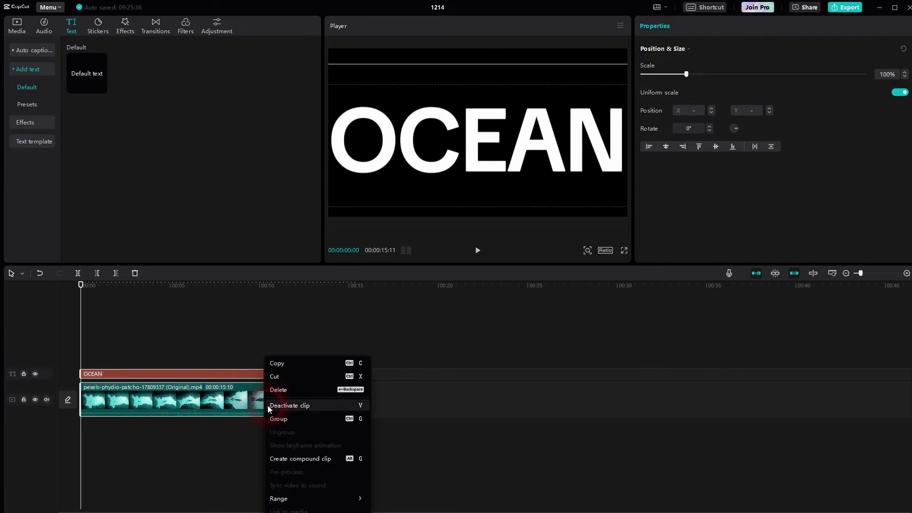
- Create the OCEAN compound clip, raise it a track, and add the cave footage beneath it
left_click(295, 460)
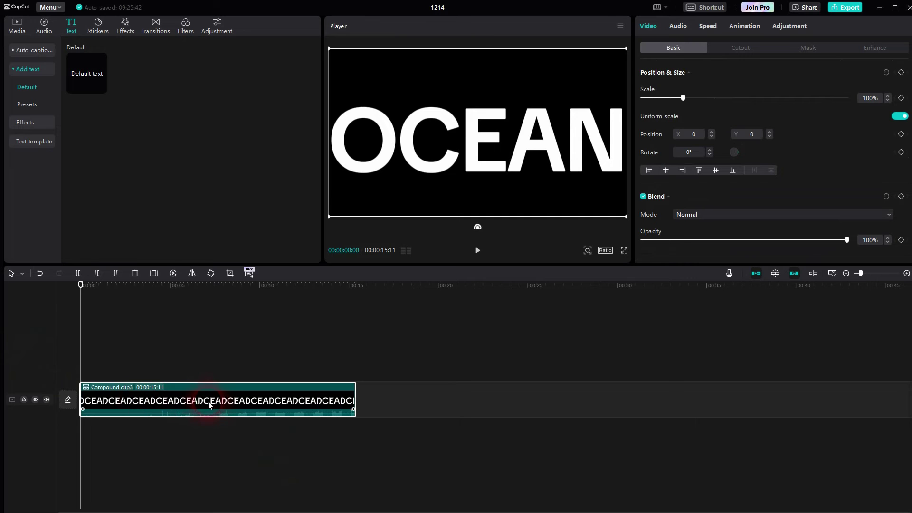
left_click_drag(149, 402, 144, 360)
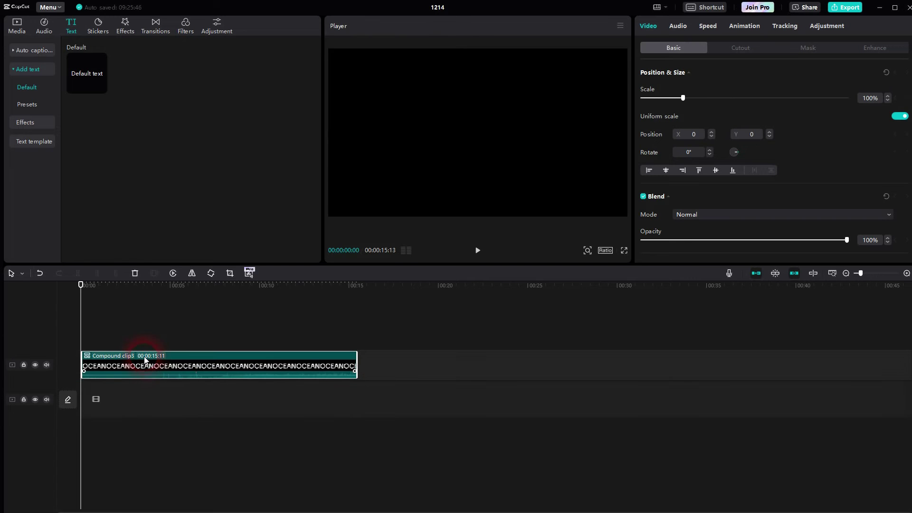
left_click(17, 29)
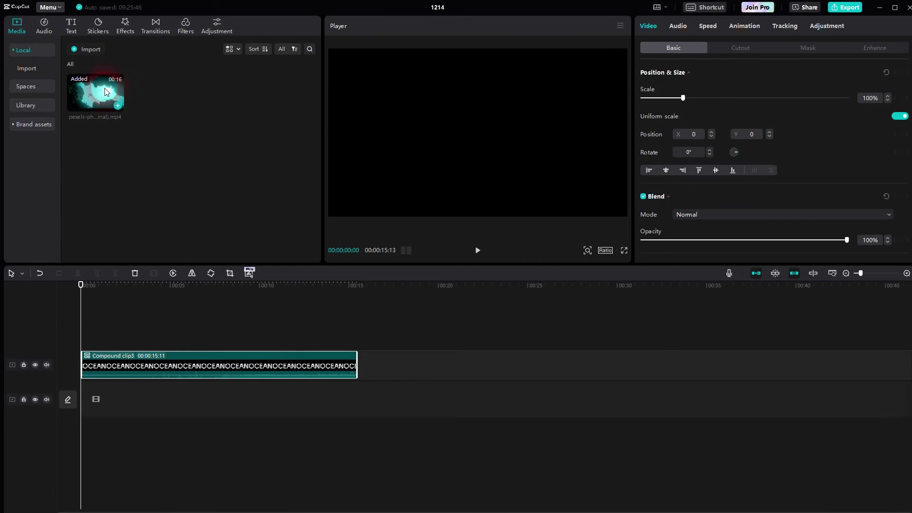
left_click_drag(96, 91, 97, 408)
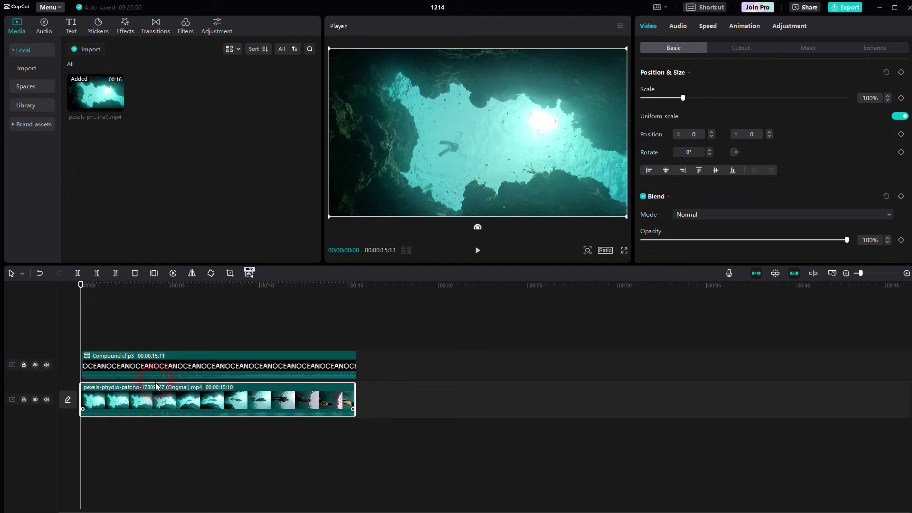
left_click(158, 355)
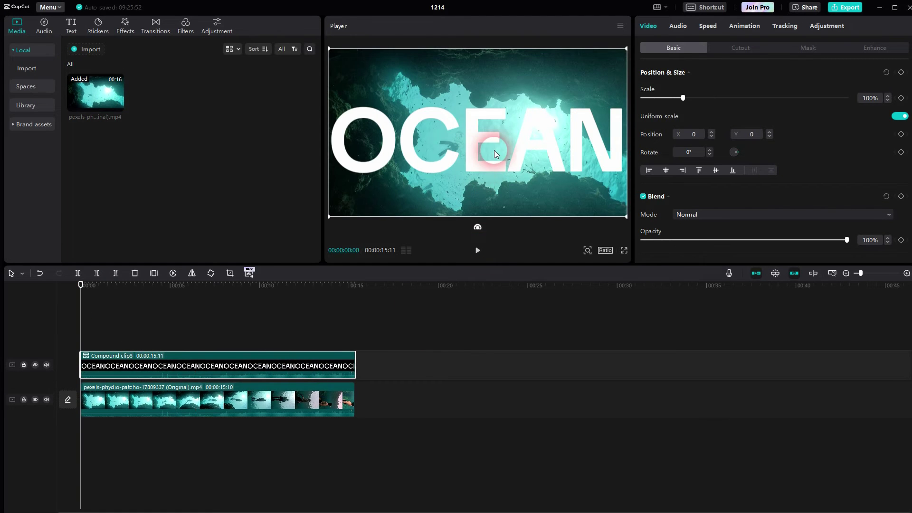
left_click(357, 460)
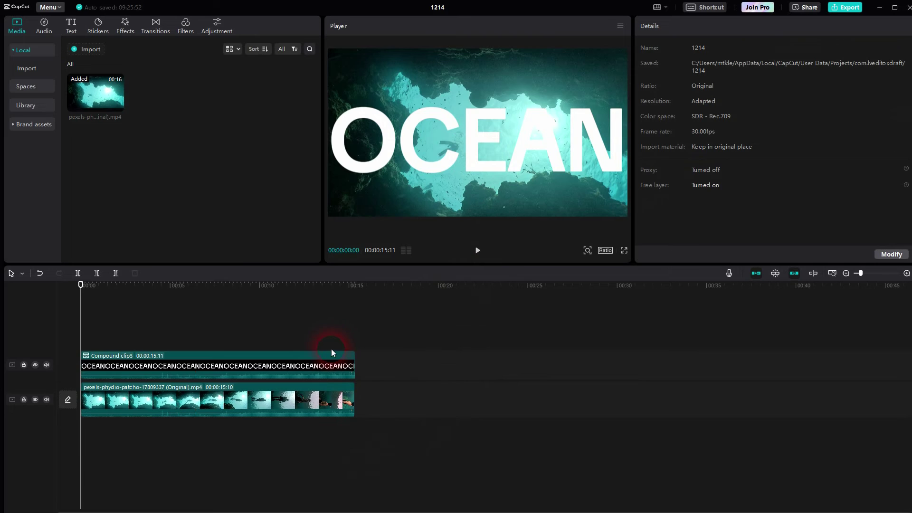
- Set the OCEAN compound clip's blend mode to Overlay and play back the result
left_click(324, 368)
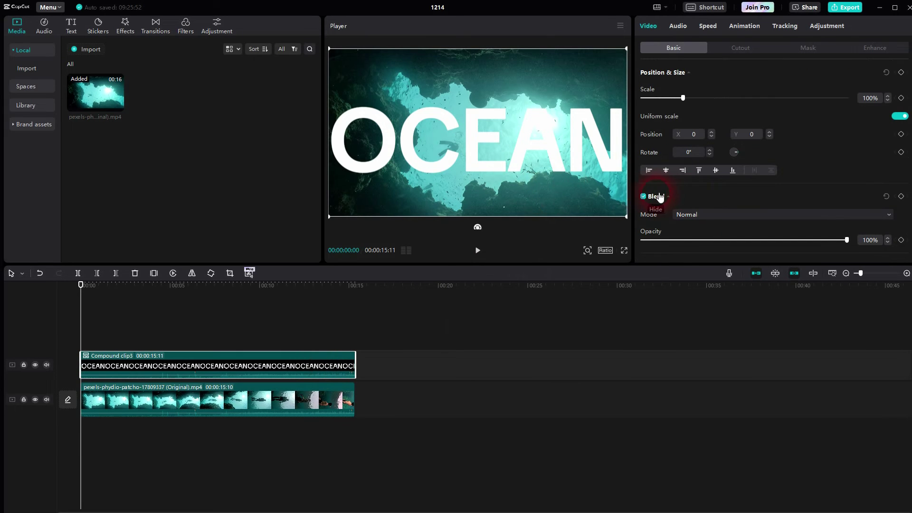
left_click(744, 215)
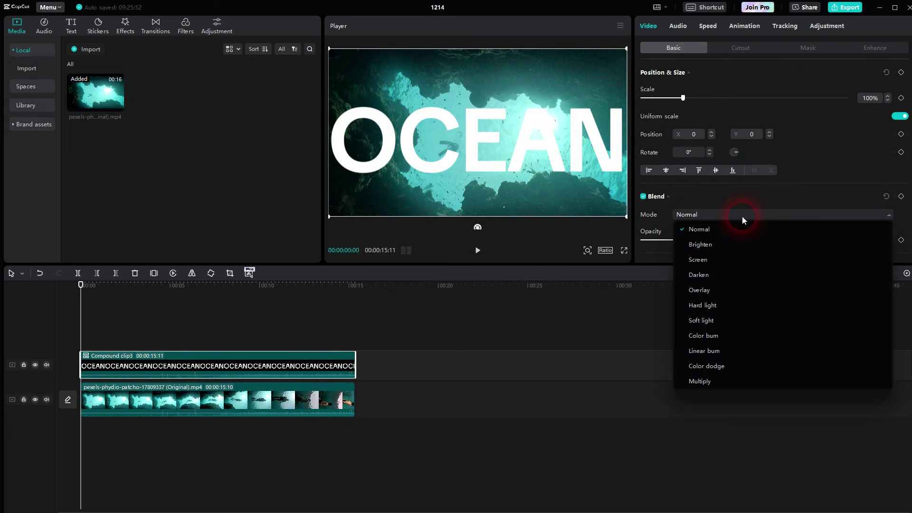
left_click(697, 291)
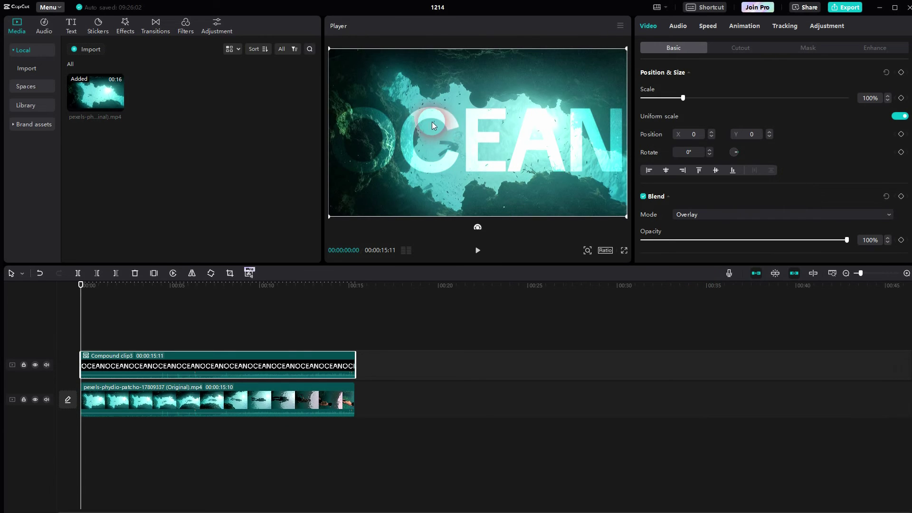
left_click(478, 251)
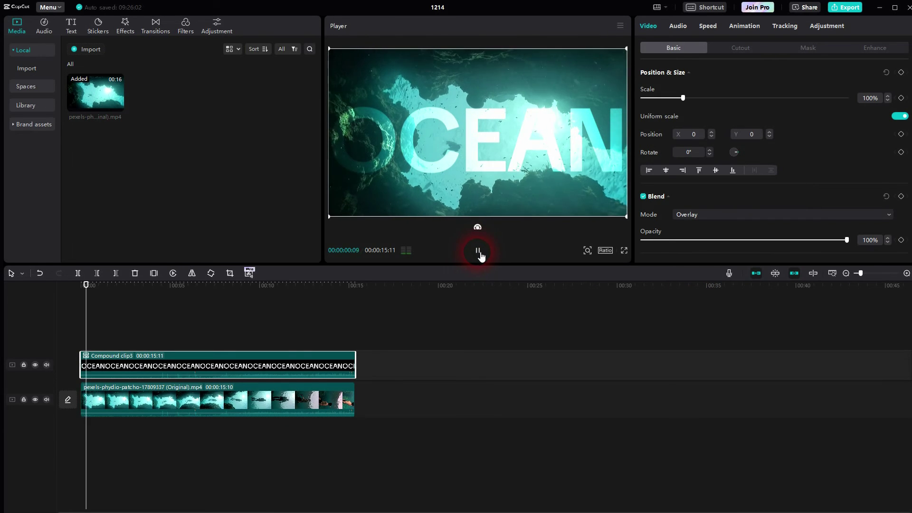